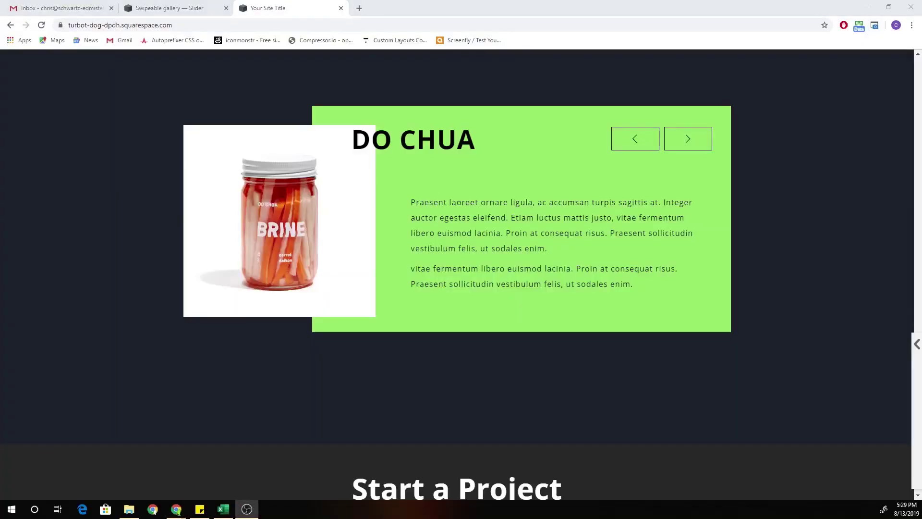
Advance the product slider twice, from DO CHUA past LEMONS to the SAUERKRAUT slide
click(700, 133)
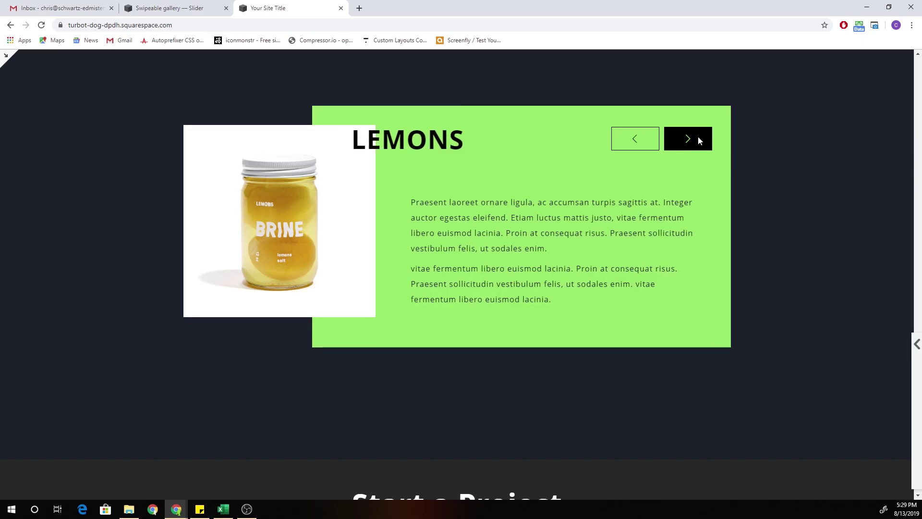
click(699, 136)
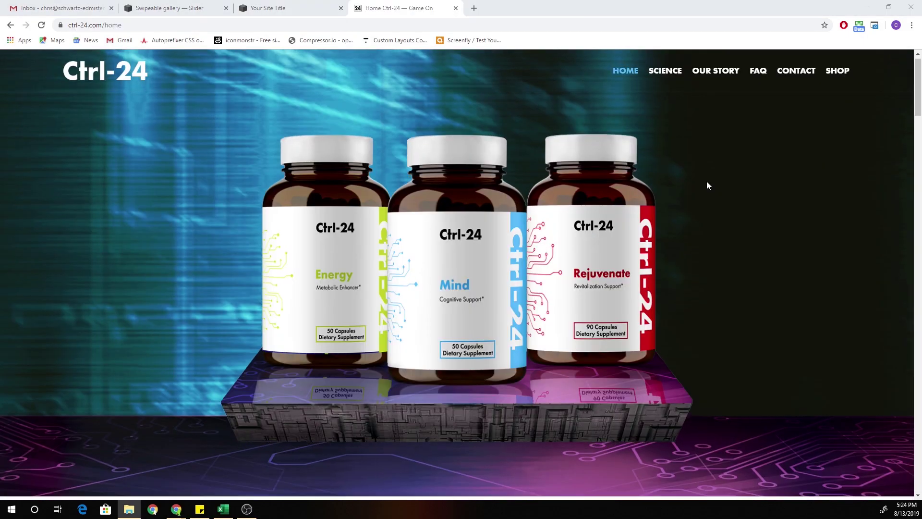
Swipe the Featured blog gallery carousel left two posts
scroll(706, 180, down, 3)
scroll(705, 186, down, 9)
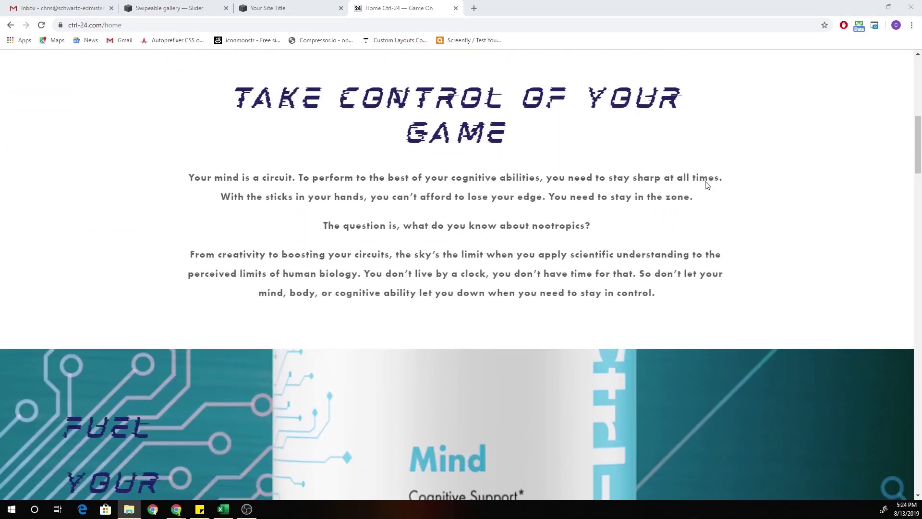
scroll(702, 197, up, 2)
scroll(702, 231, up, 6)
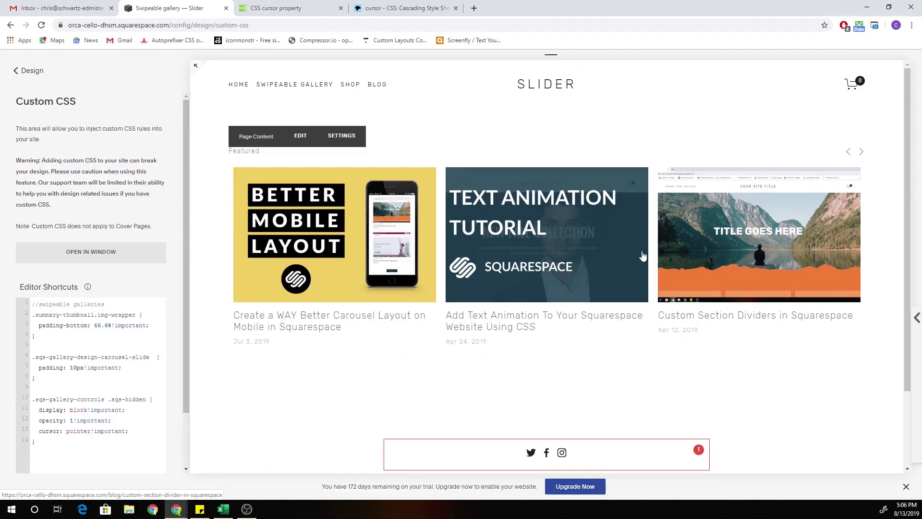
drag(643, 258, 356, 250)
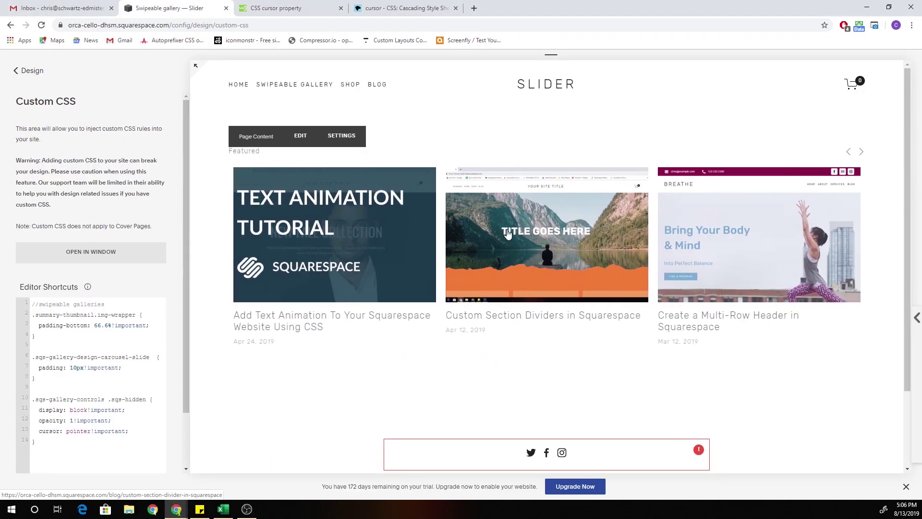
drag(567, 246, 453, 242)
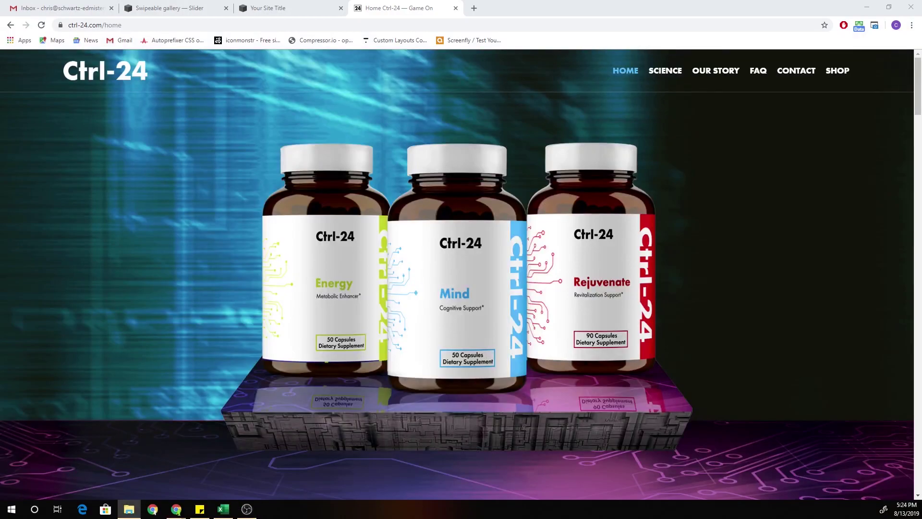
Scroll the Ctrl-24 home page past 'Take Control of Your Game' and the 'Fuel Your Mind' banner
scroll(707, 182, down, 6)
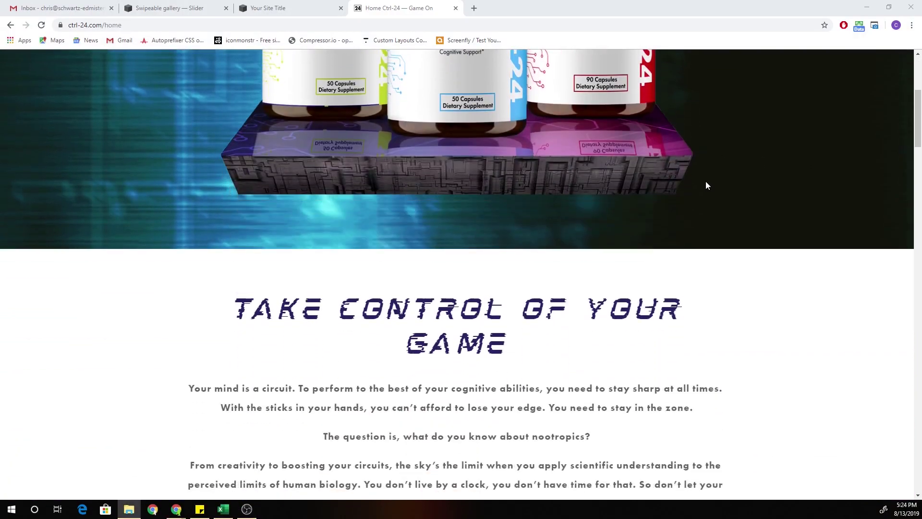
scroll(708, 186, down, 3)
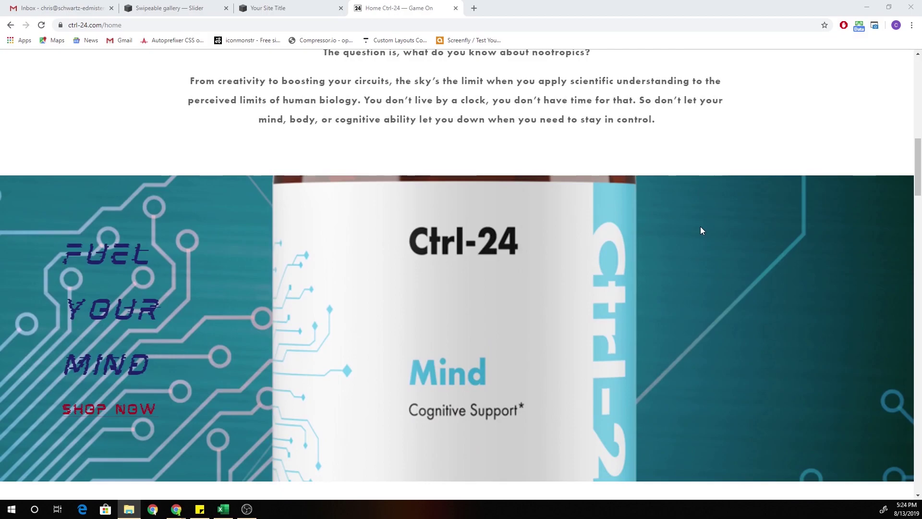
scroll(701, 230, up, 8)
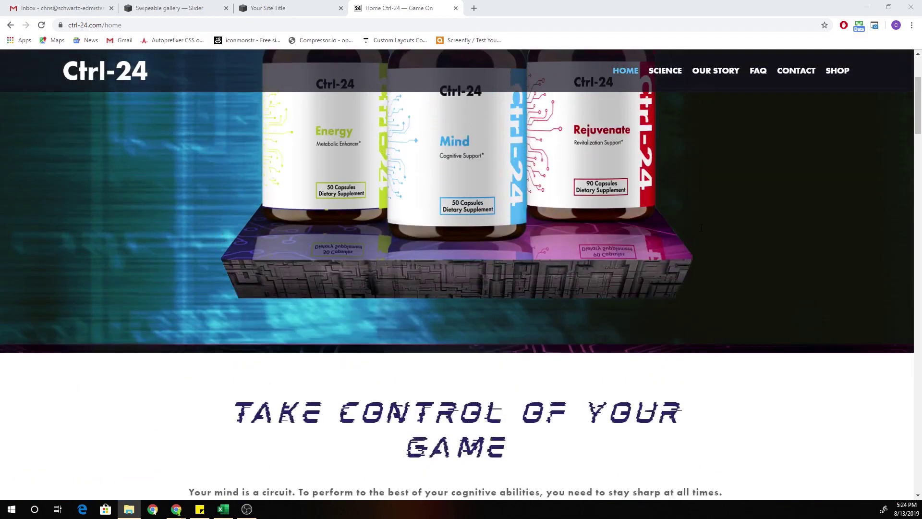
scroll(702, 228, down, 10)
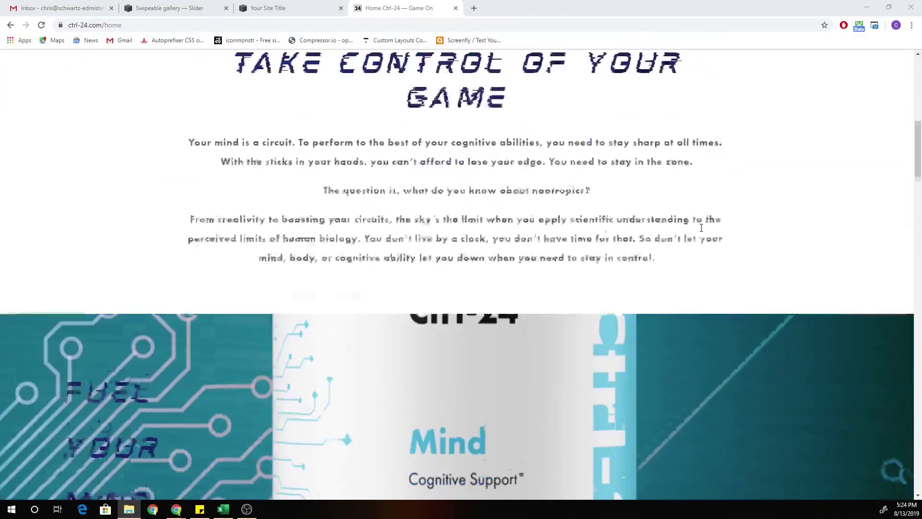
scroll(701, 228, up, 8)
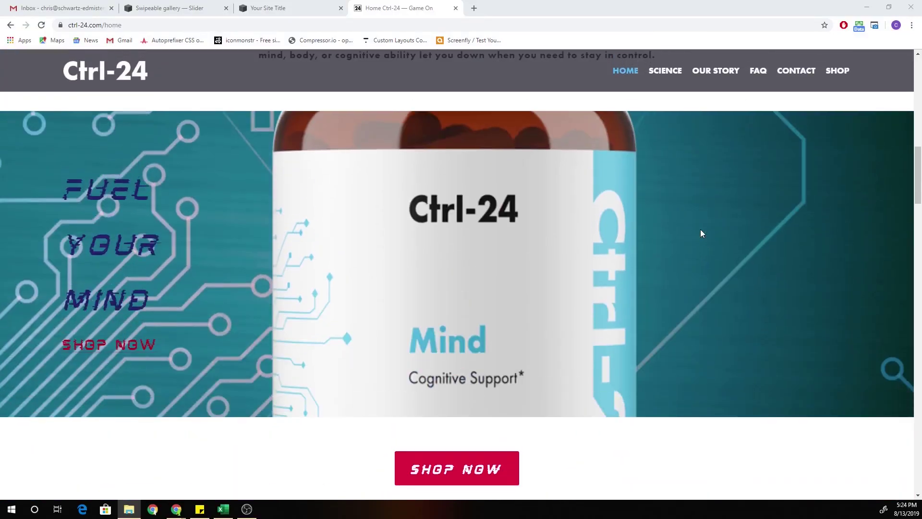
scroll(700, 229, up, 8)
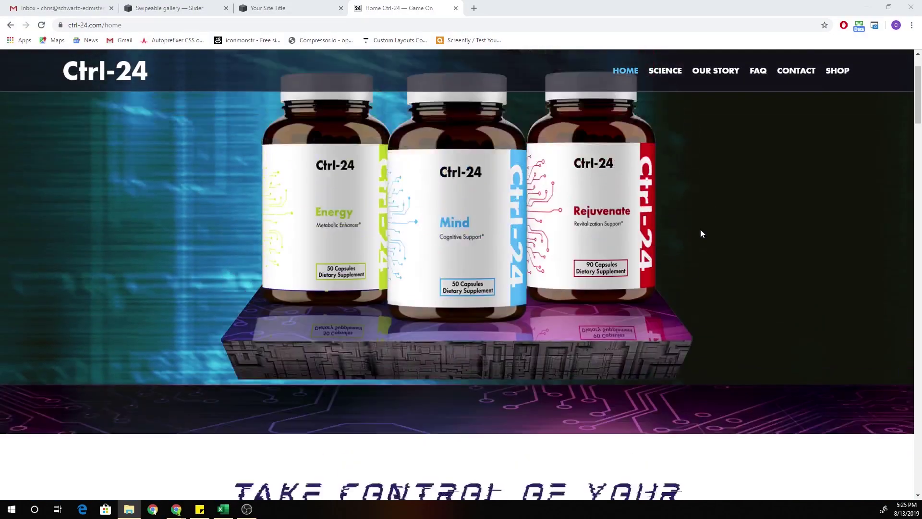
scroll(707, 185, down, 8)
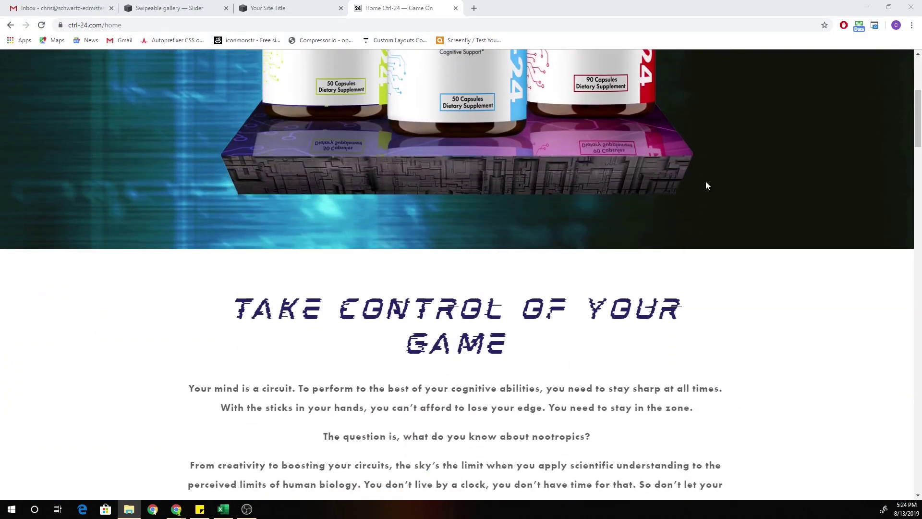
scroll(708, 185, down, 4)
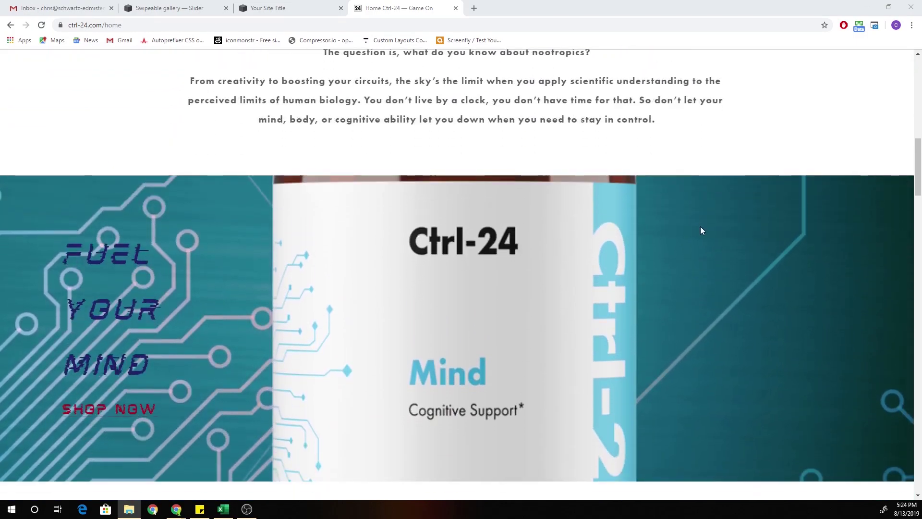
scroll(700, 226, up, 3)
scroll(702, 227, up, 8)
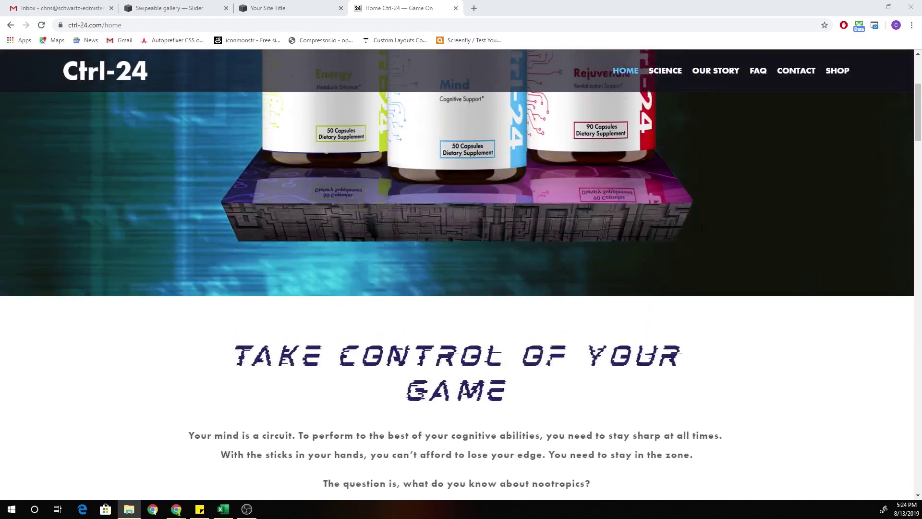
scroll(701, 228, down, 12)
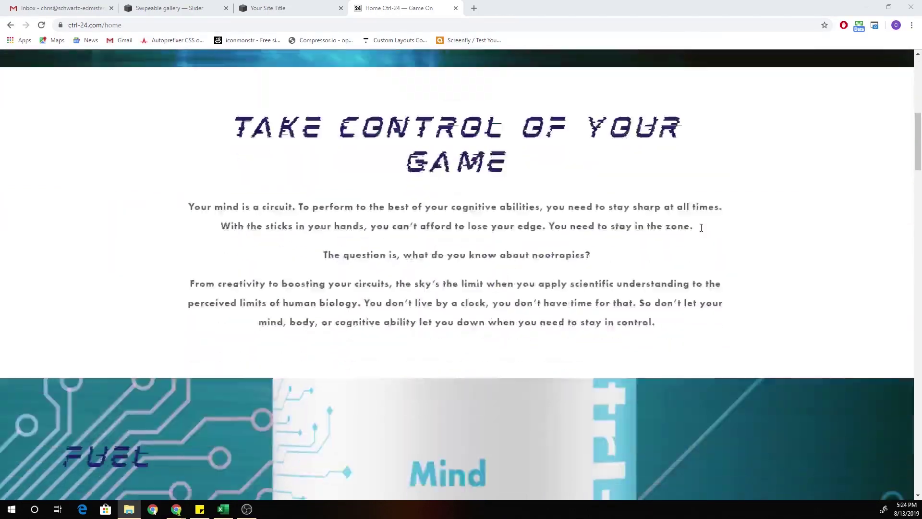
scroll(701, 227, up, 8)
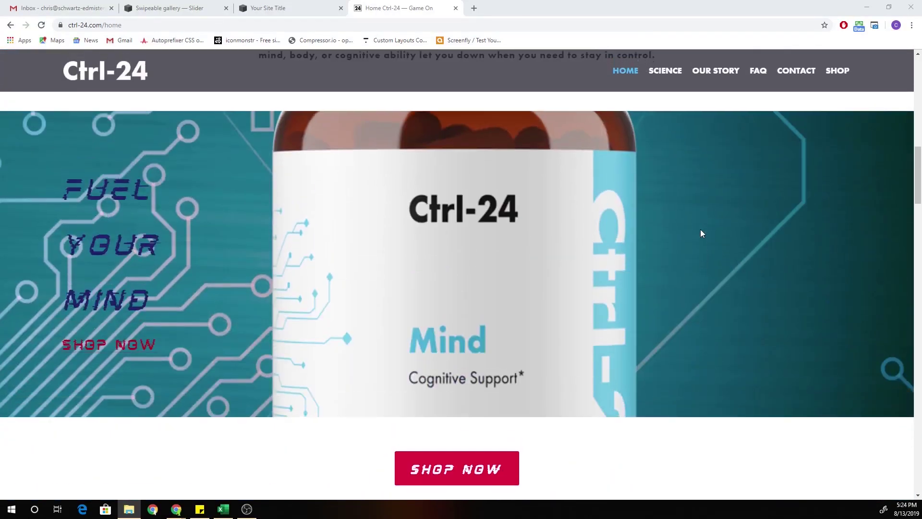
scroll(702, 233, up, 7)
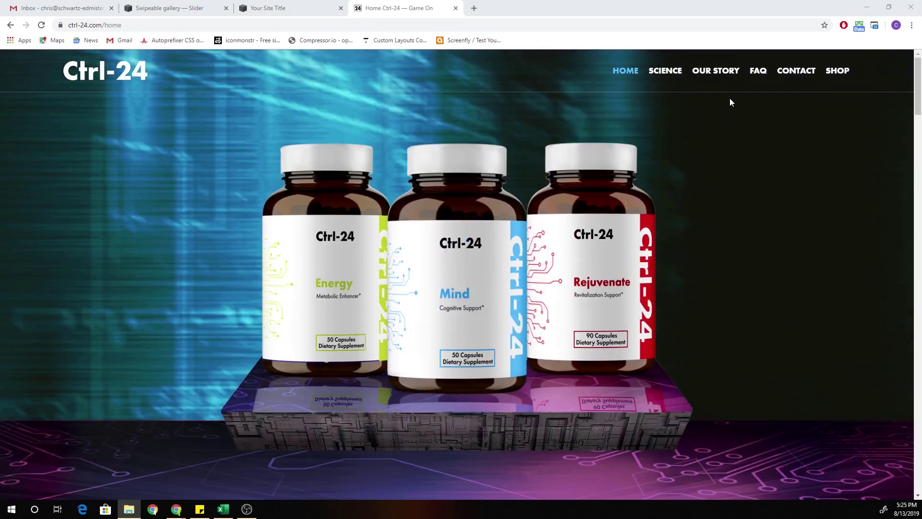
Open OUR STORY from the Ctrl-24 navigation bar, scroll through it and back to the top
click(729, 74)
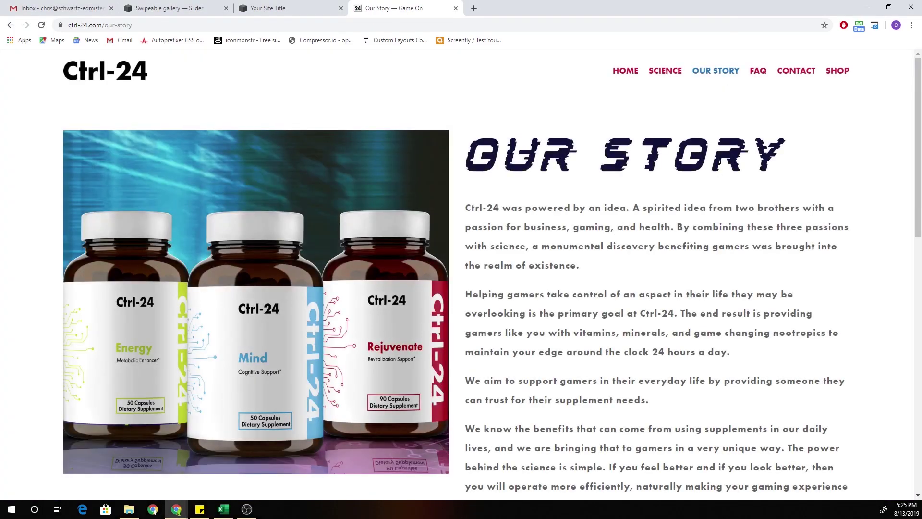
scroll(696, 163, down, 4)
scroll(698, 167, down, 7)
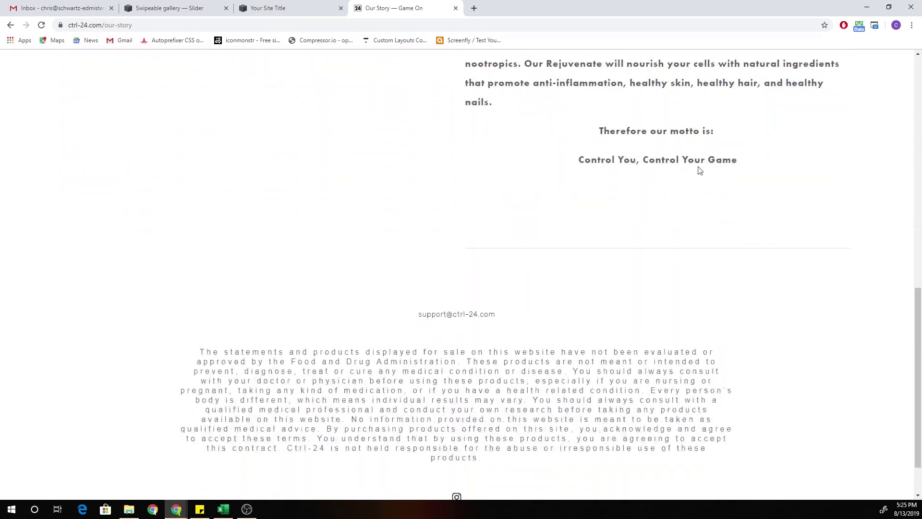
scroll(699, 169, up, 4)
scroll(699, 171, up, 8)
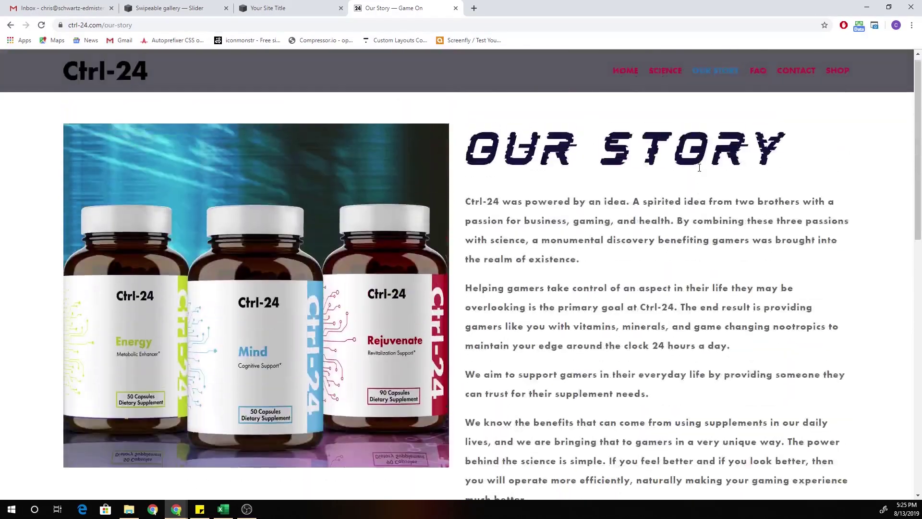
scroll(699, 169, down, 6)
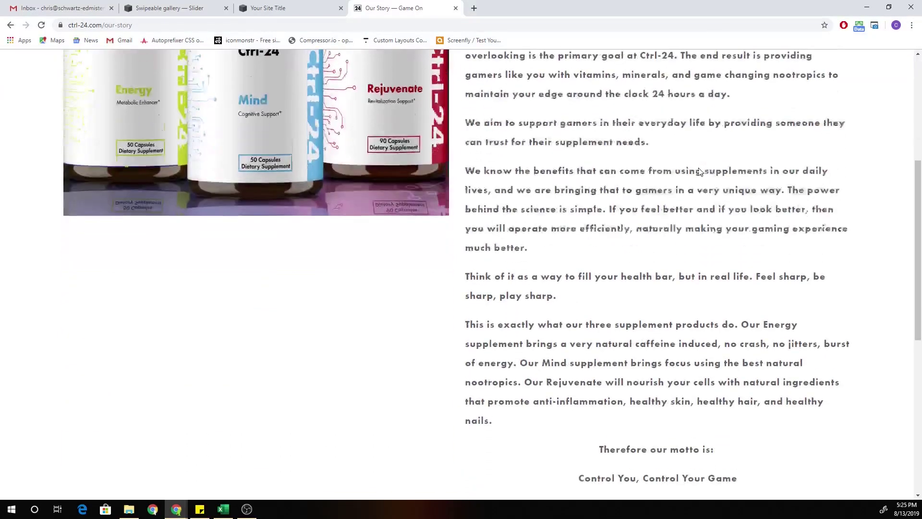
scroll(701, 174, up, 5)
scroll(702, 174, up, 2)
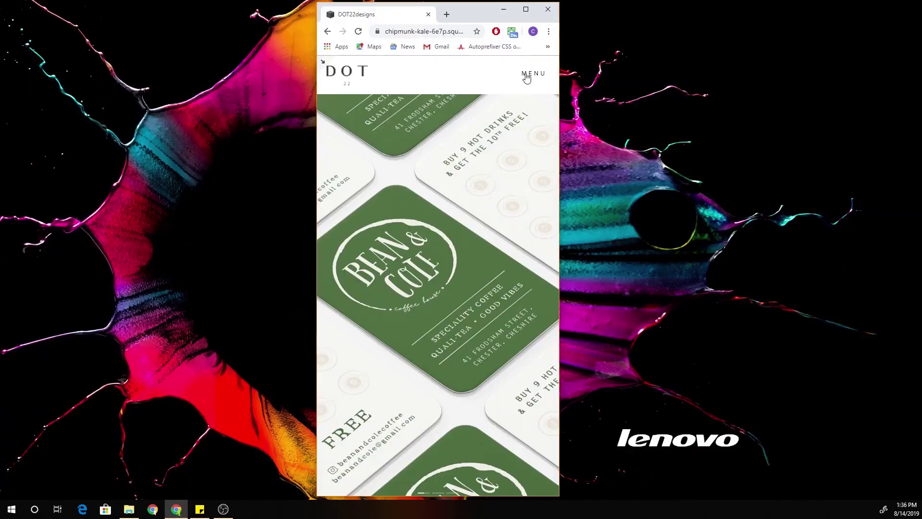
Open and close the DOT22 site's mobile navigation menu several times
click(530, 74)
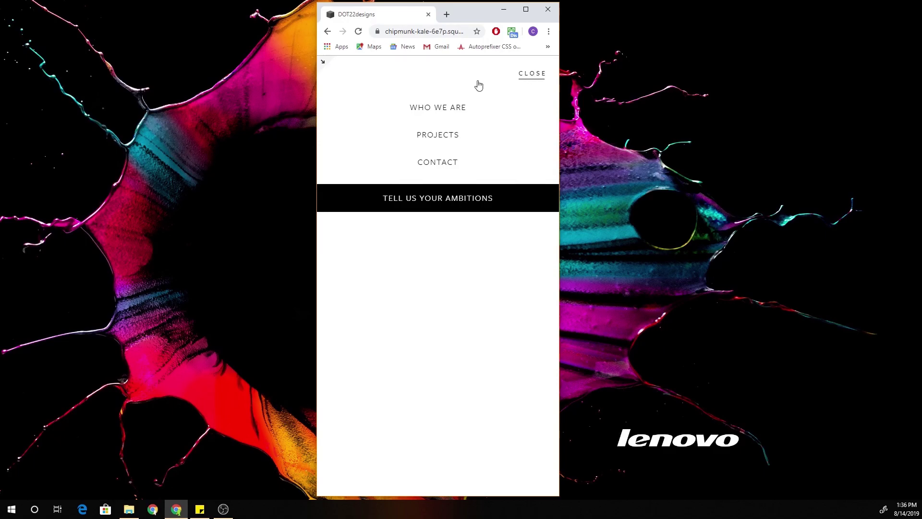
click(526, 77)
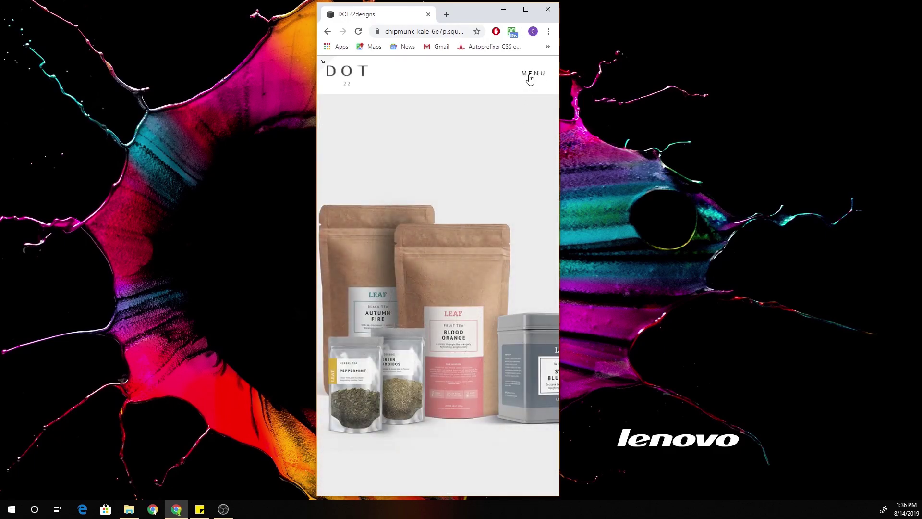
click(530, 77)
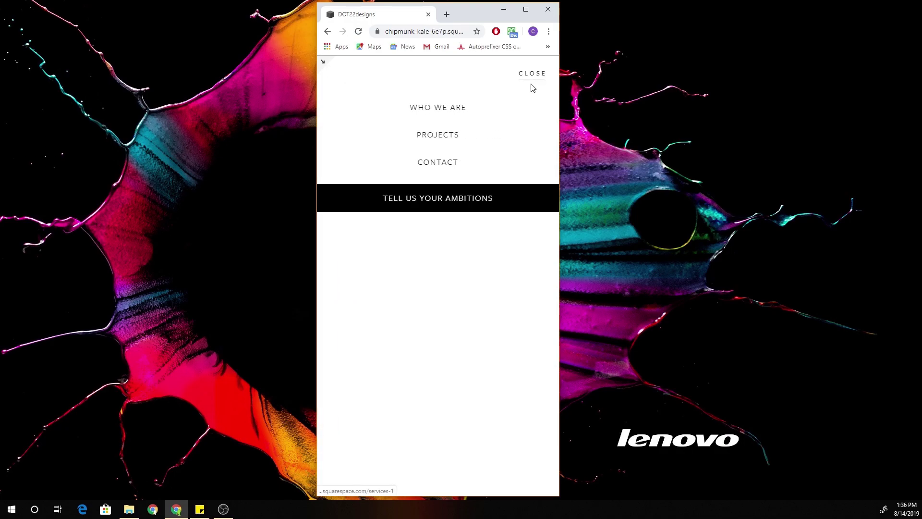
click(533, 77)
click(530, 77)
click(527, 77)
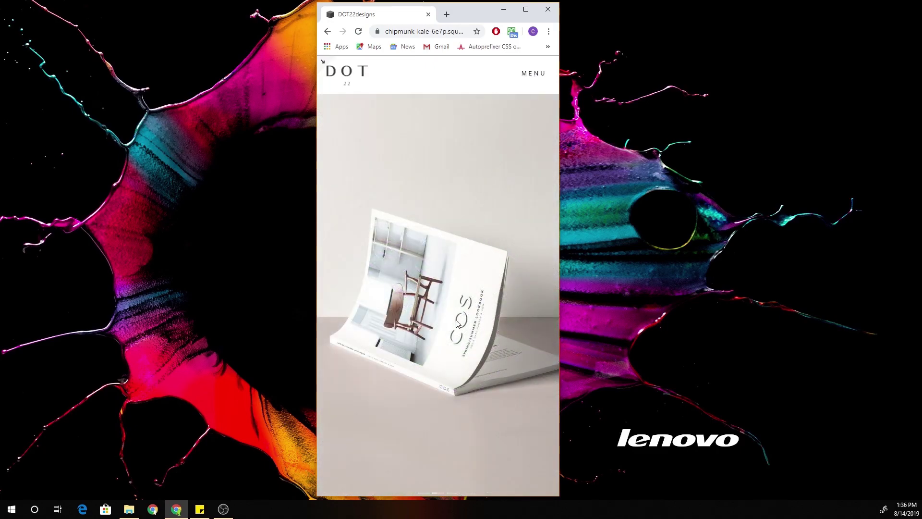
Switch the slideshow between the LEAF tea, COS lookbook and tea bags images, then shorten the window
click(455, 494)
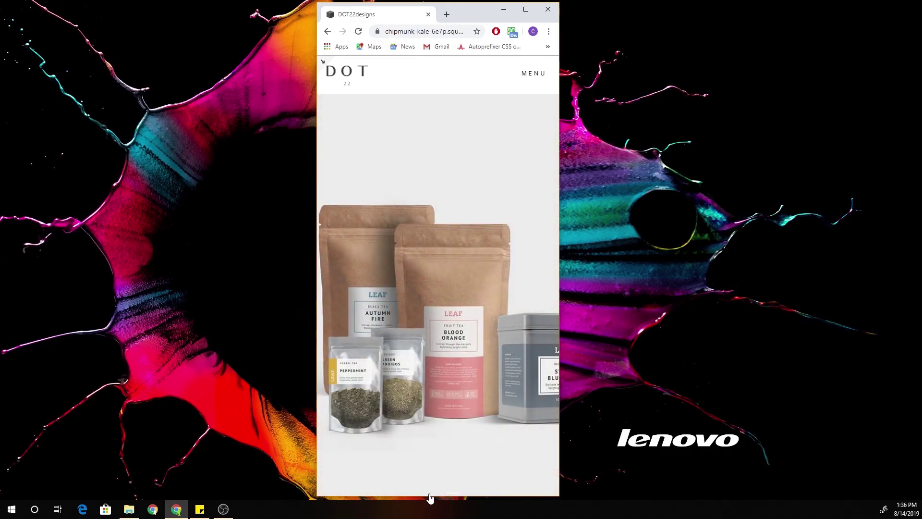
click(439, 494)
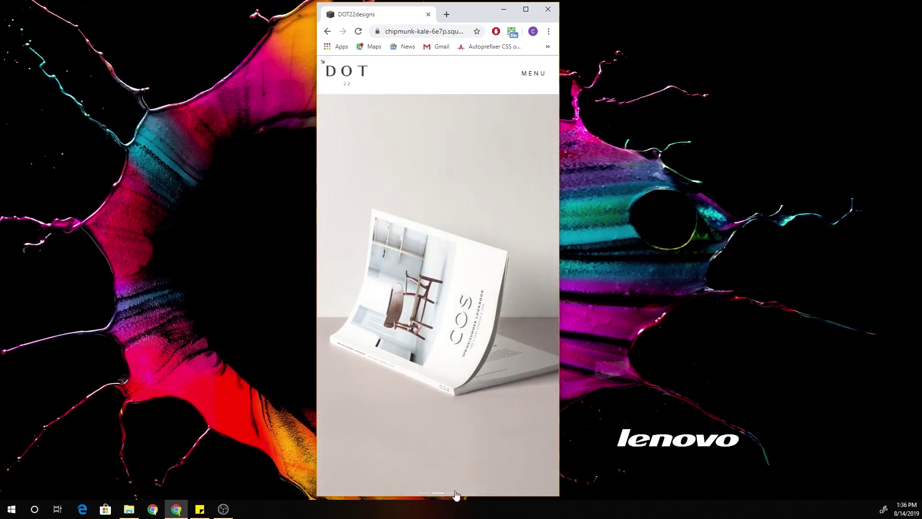
click(455, 494)
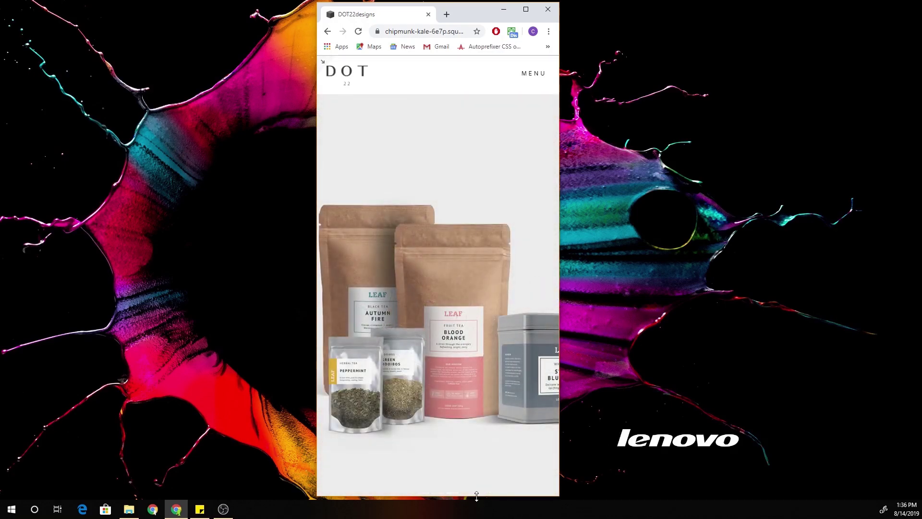
drag(476, 497, 468, 476)
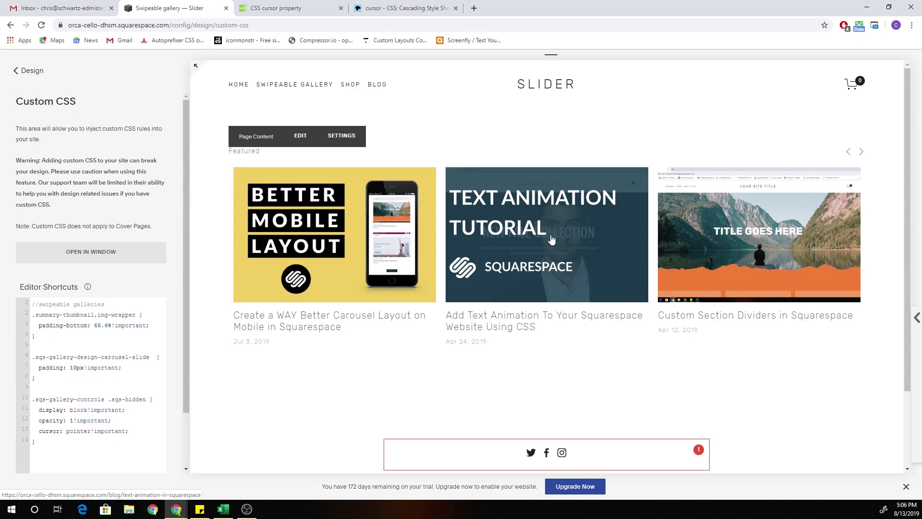
Move the blog carousel forward four cards, two by swiping and two with the next arrow
drag(552, 239, 356, 248)
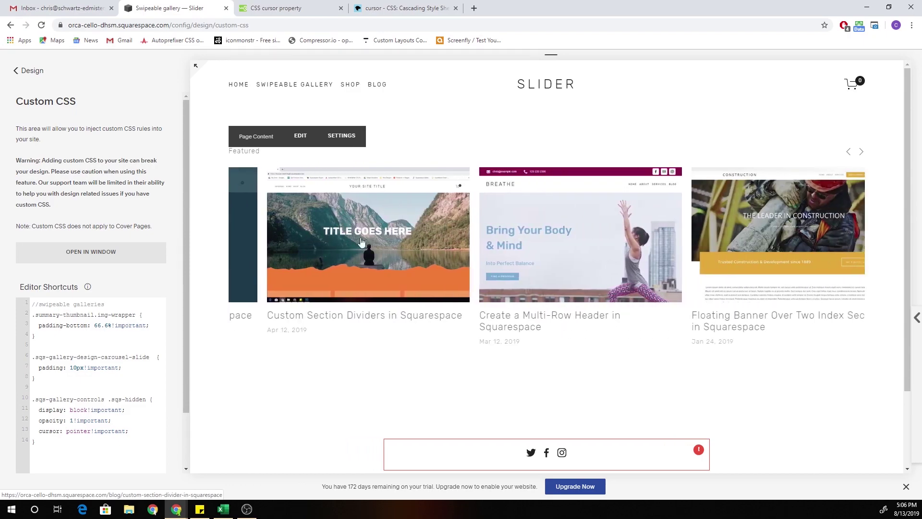
drag(561, 242, 410, 243)
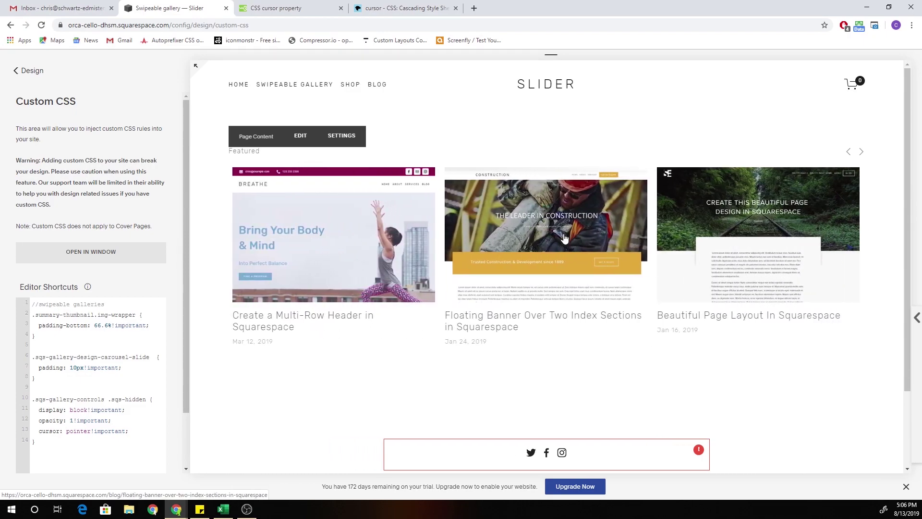
click(863, 152)
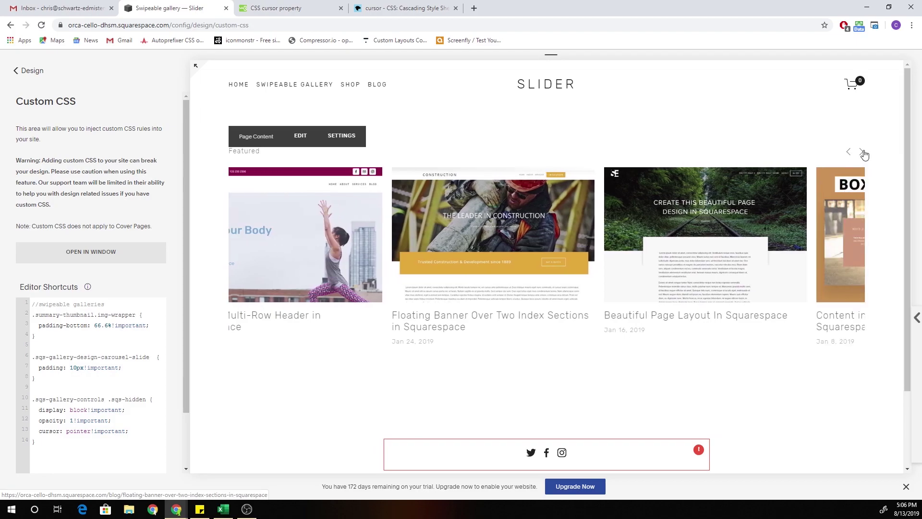
click(863, 153)
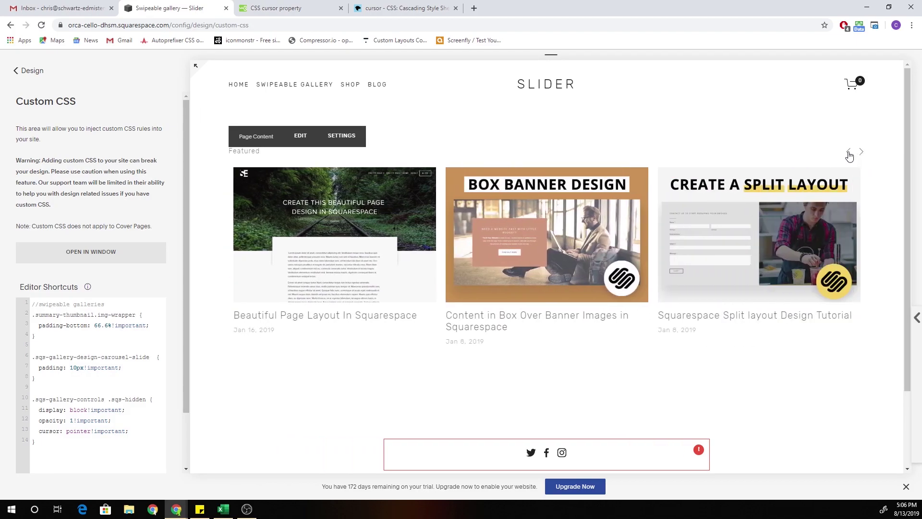
Step the carousel back to earlier posts, then preview the page at tablet and phone widths
click(849, 153)
click(849, 153)
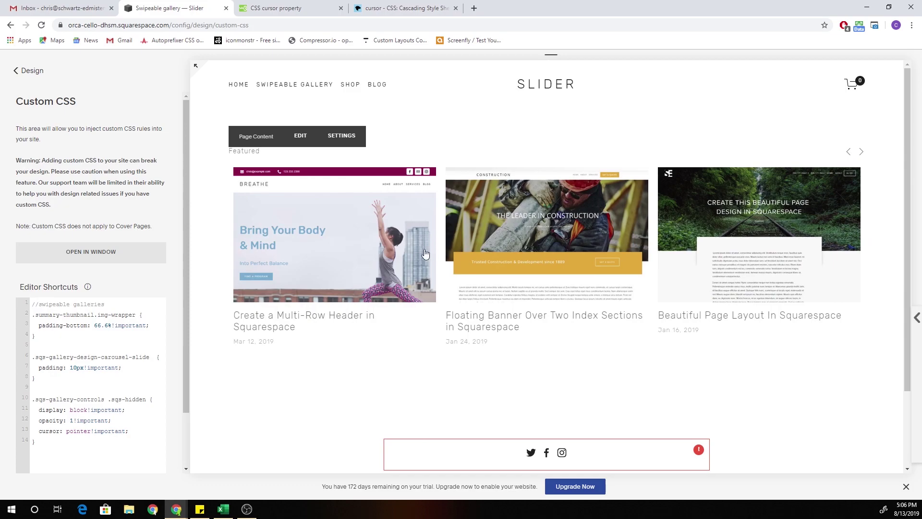
drag(425, 254, 496, 245)
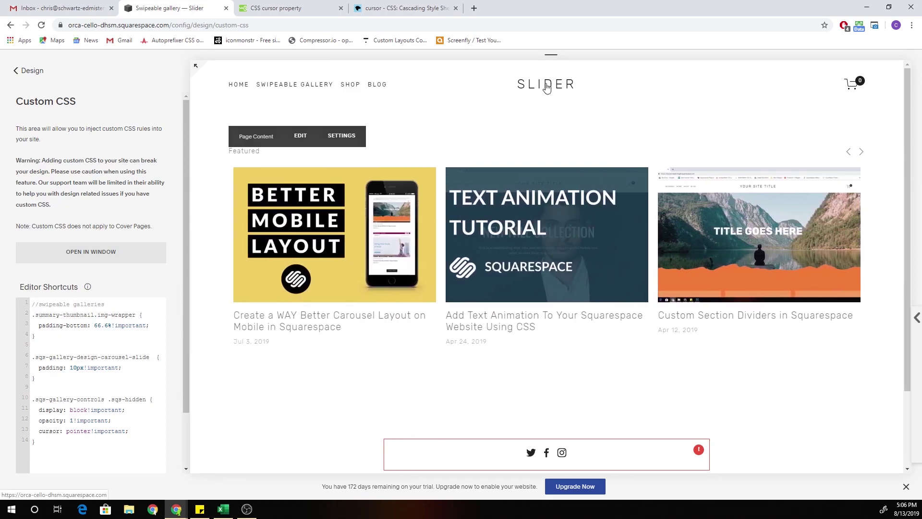
click(552, 64)
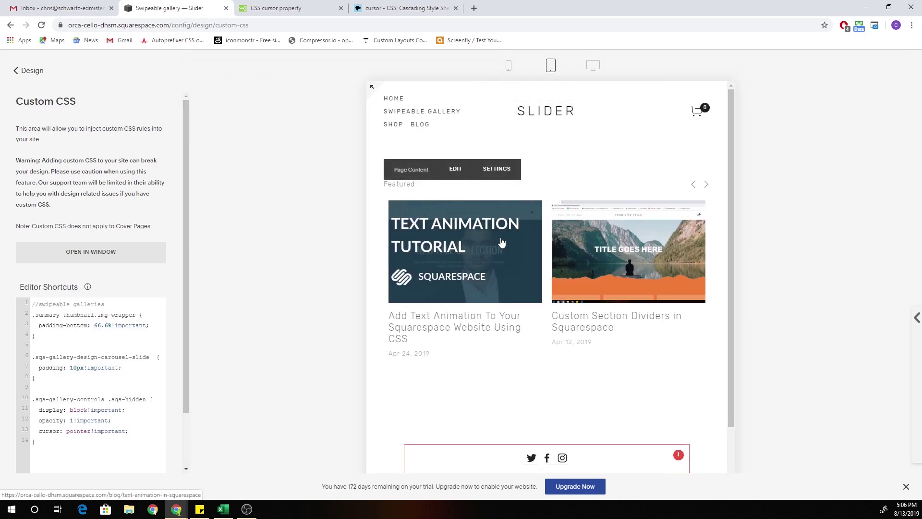
click(508, 65)
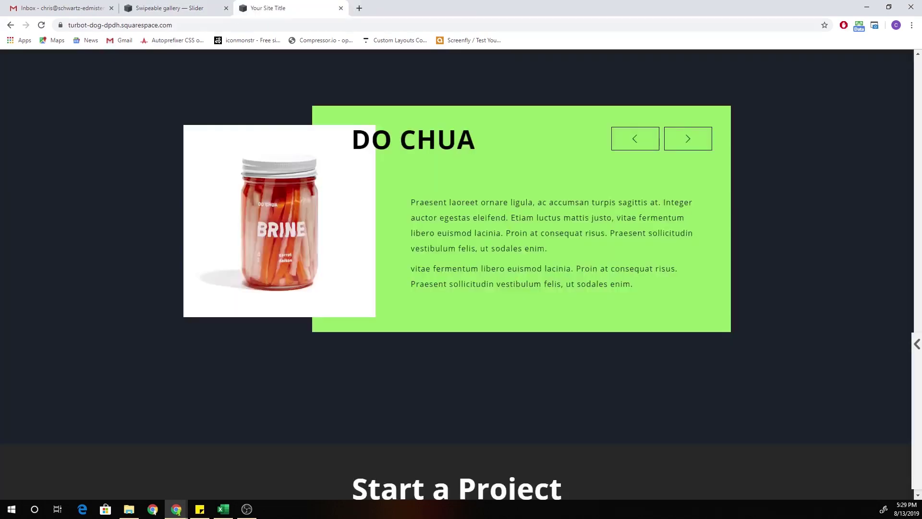
Back in the browser, advance the product slider to LEMONS and then the sauerkraut jar
key(alt+Tab)
click(796, 212)
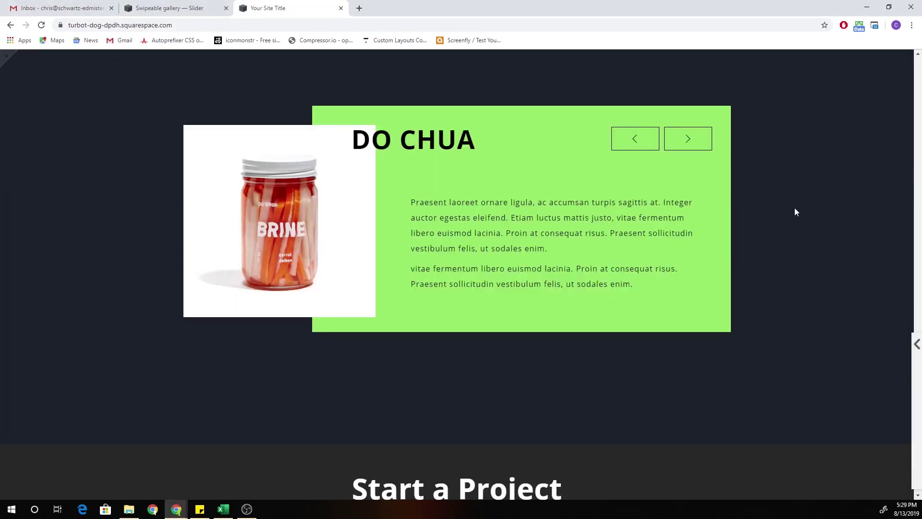
click(699, 131)
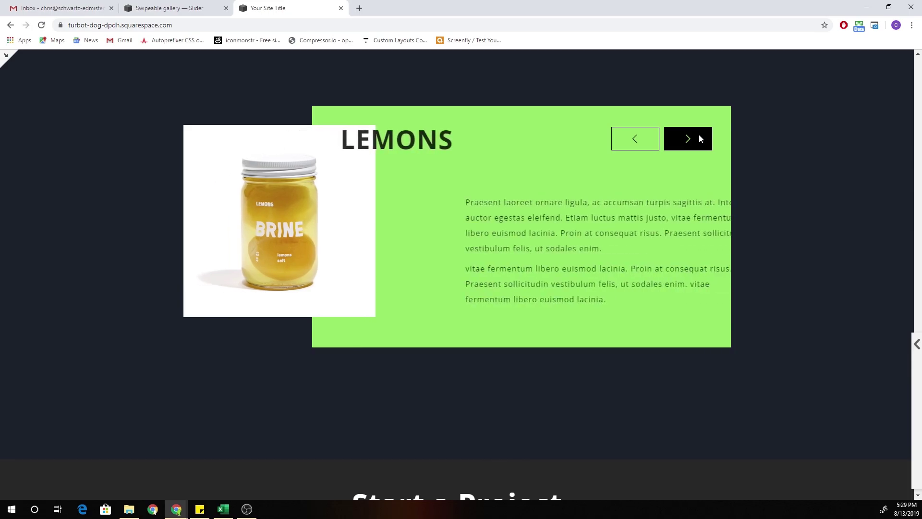
click(698, 137)
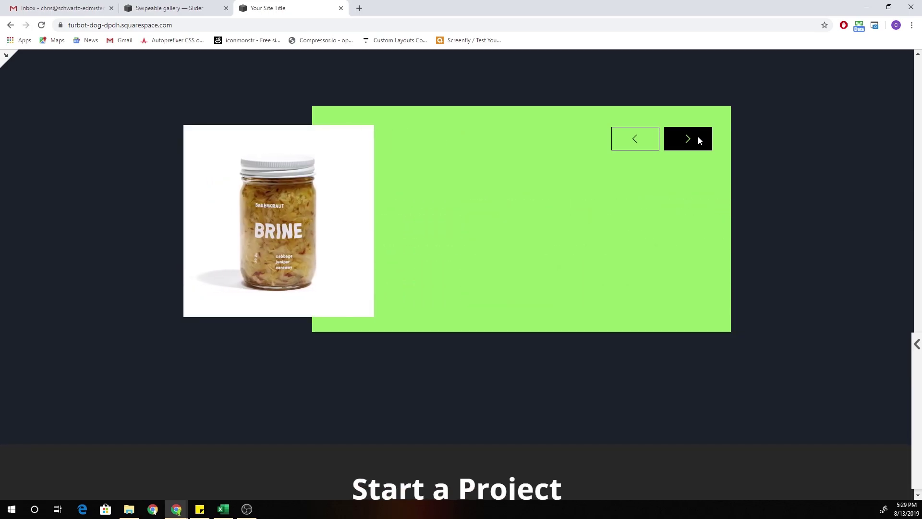
Step the slider back to DO CHUA with the arrow and a swipe, then forward to LEMONS
click(635, 138)
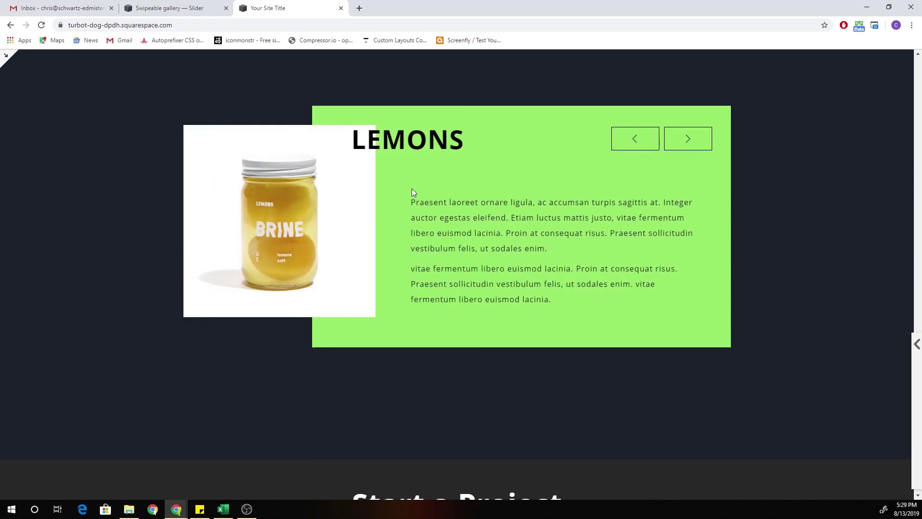
mouse_move(414, 192)
mouse_down()
mouse_move(603, 194)
mouse_move(566, 175)
mouse_move(413, 183)
mouse_up()
click(628, 139)
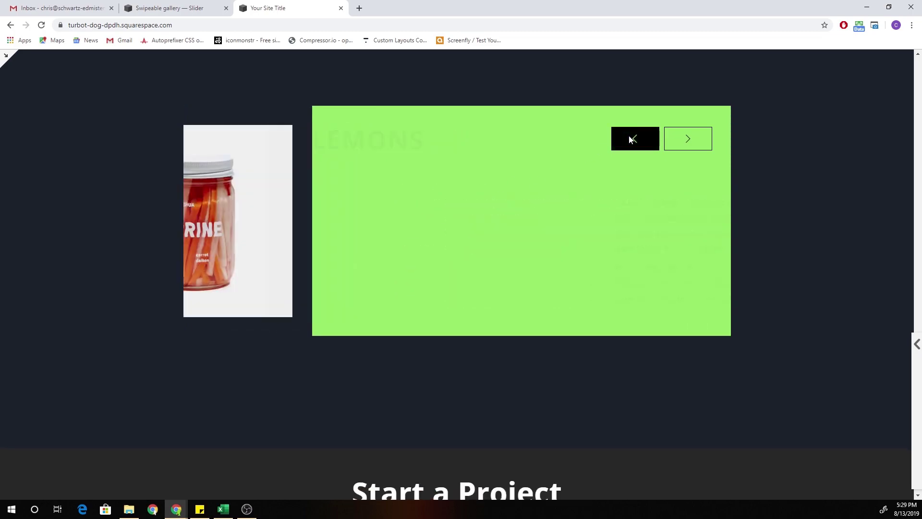
click(697, 143)
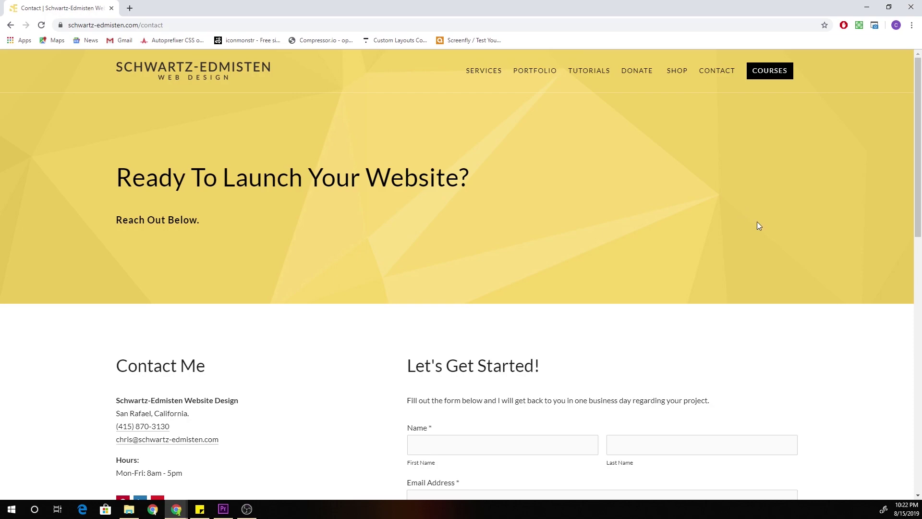
Go from the contact page to Training & Workshops under the SERVICES menu
scroll(769, 230, down, 5)
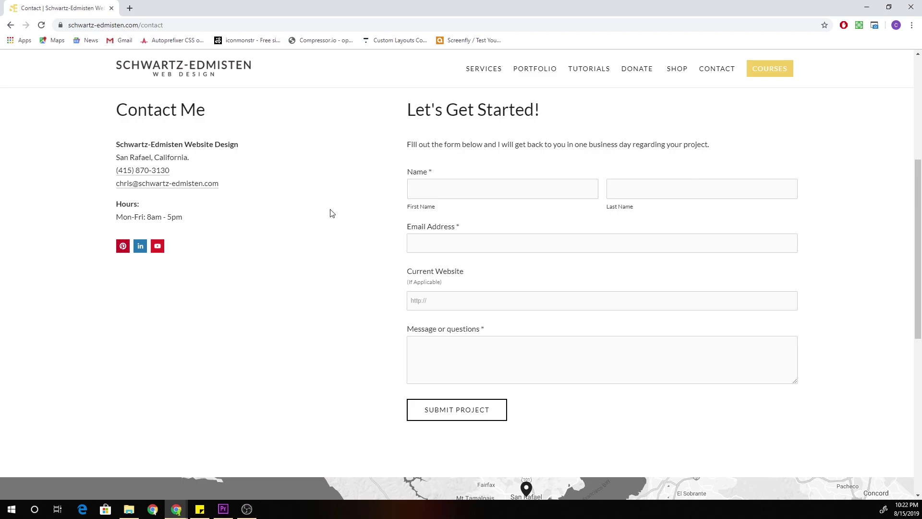
scroll(355, 235, up, 5)
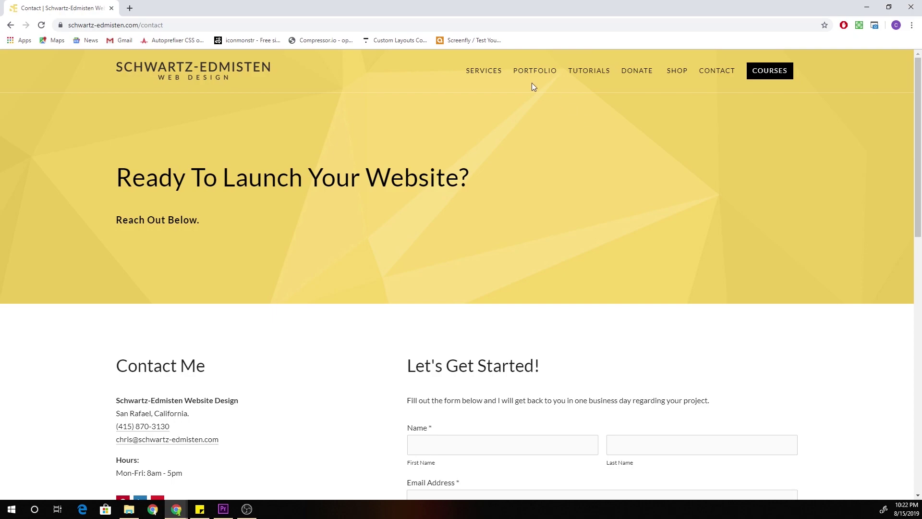
mouse_move(480, 75)
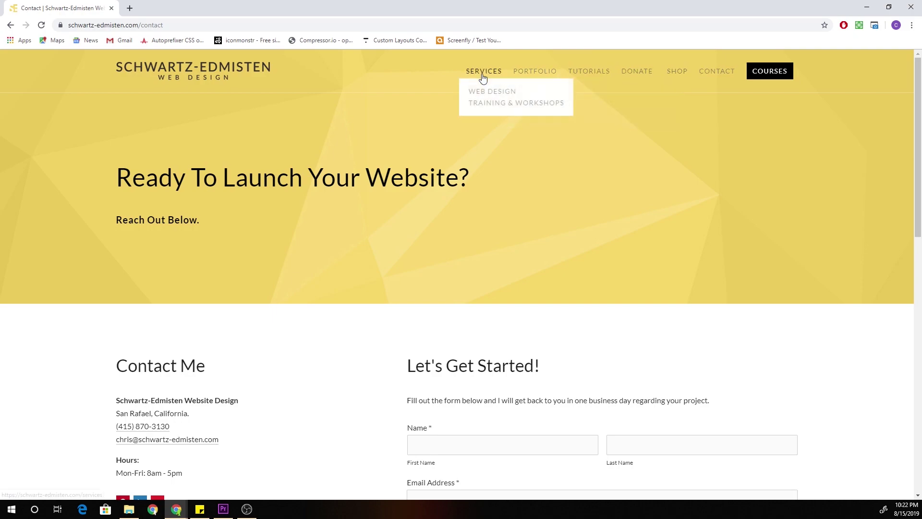
click(488, 107)
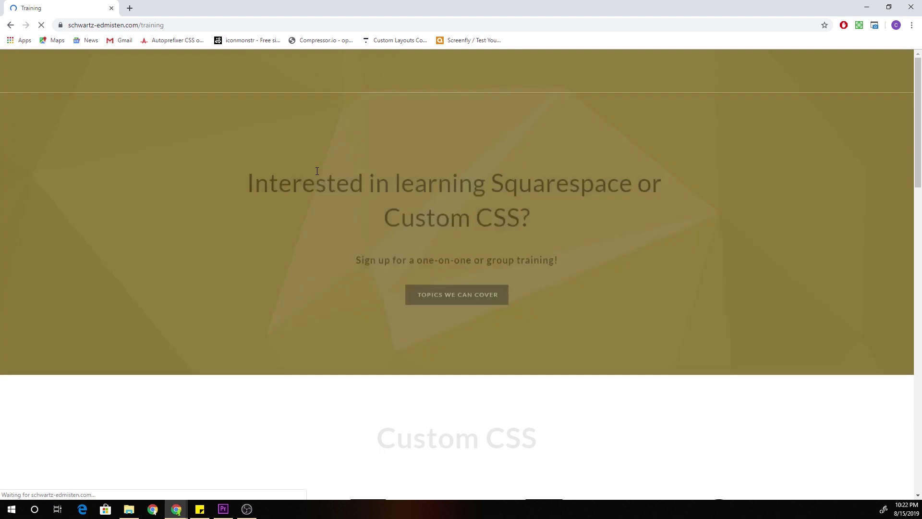
Scroll through the Custom CSS topics and One-On-One and Group packages ($75, $25/hour), then back up
scroll(316, 178, down, 5)
scroll(314, 193, down, 1)
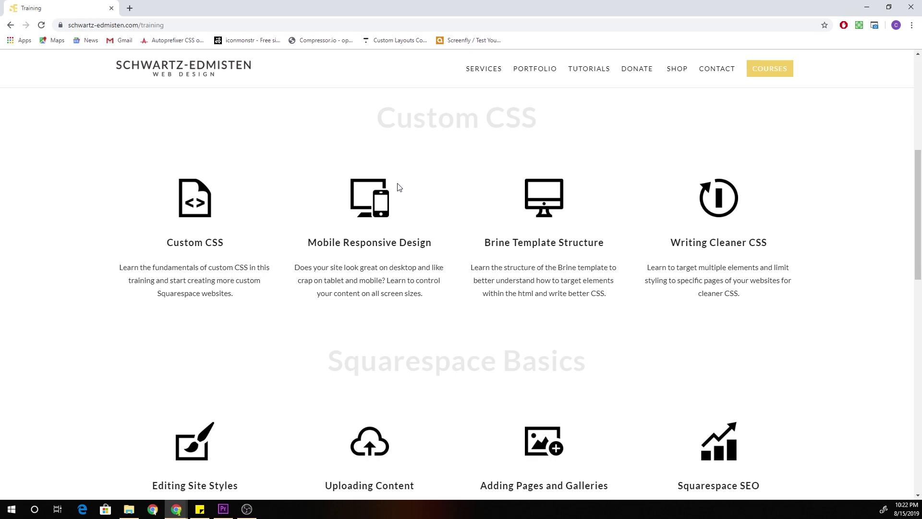
scroll(399, 190, down, 4)
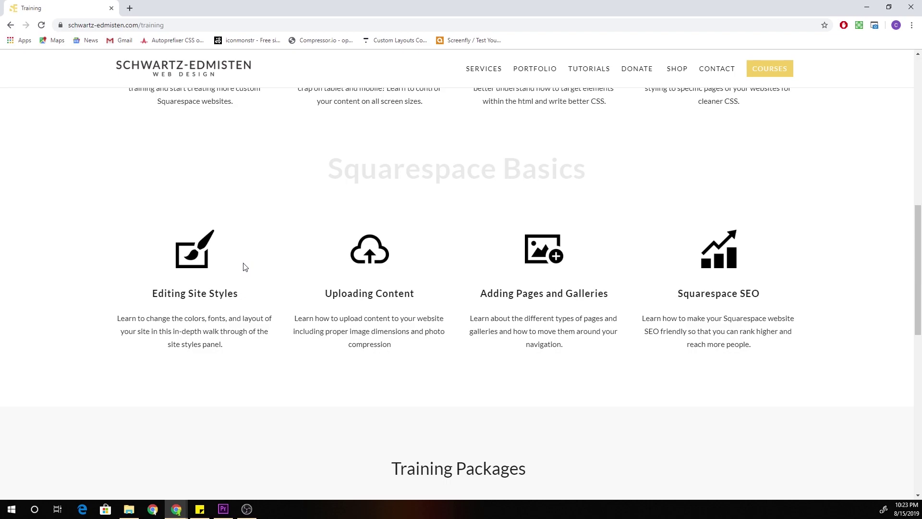
scroll(245, 267, down, 1)
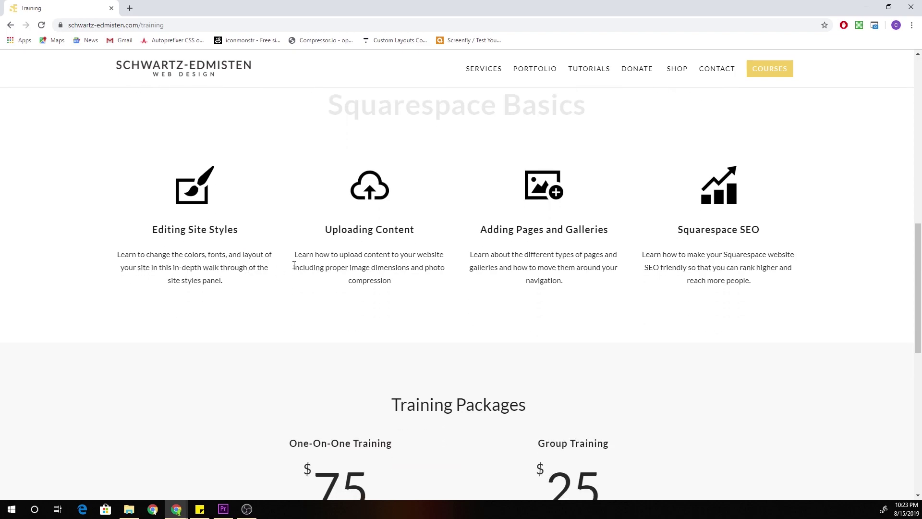
scroll(294, 266, down, 6)
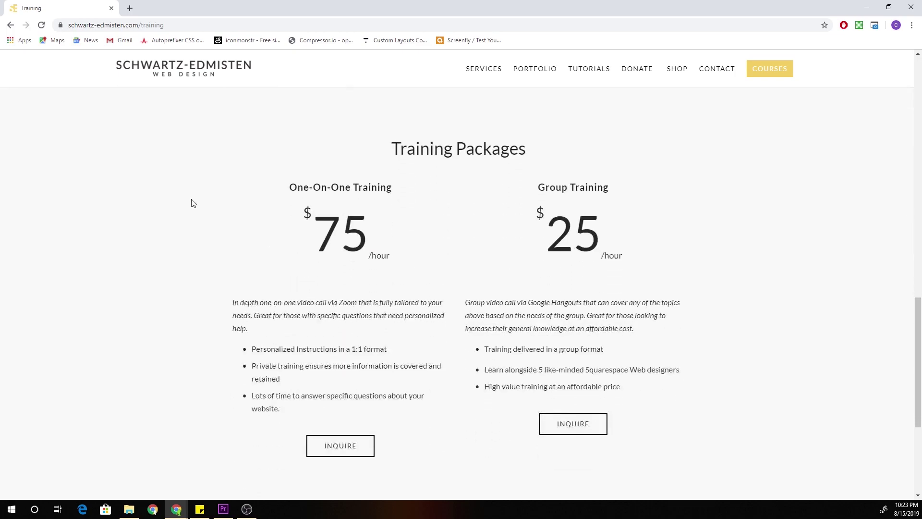
scroll(185, 204, up, 1)
scroll(176, 223, up, 1)
scroll(176, 222, up, 10)
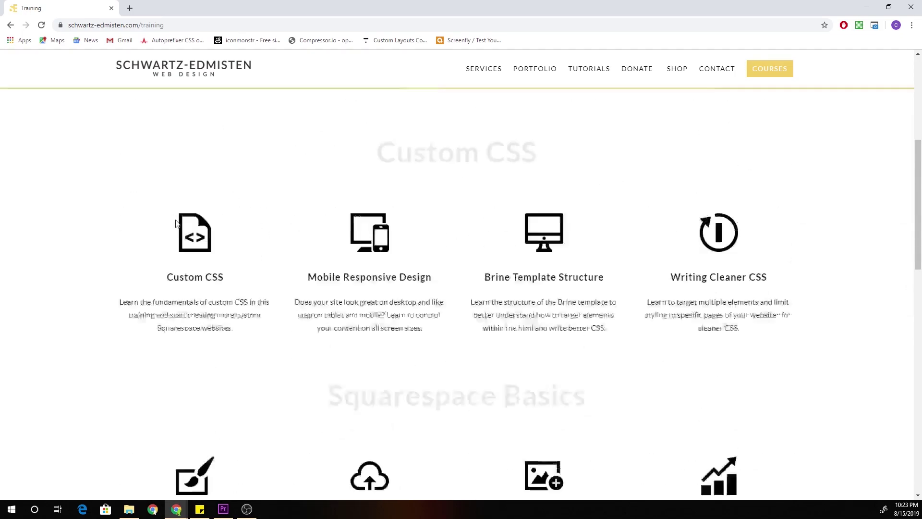